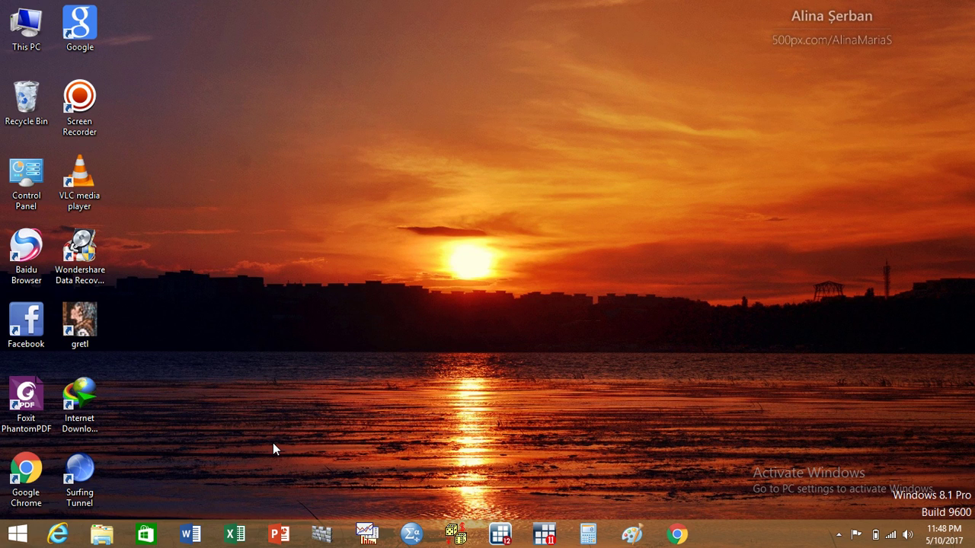
Launch File Explorer from the Windows taskbar.
left_click(115, 531)
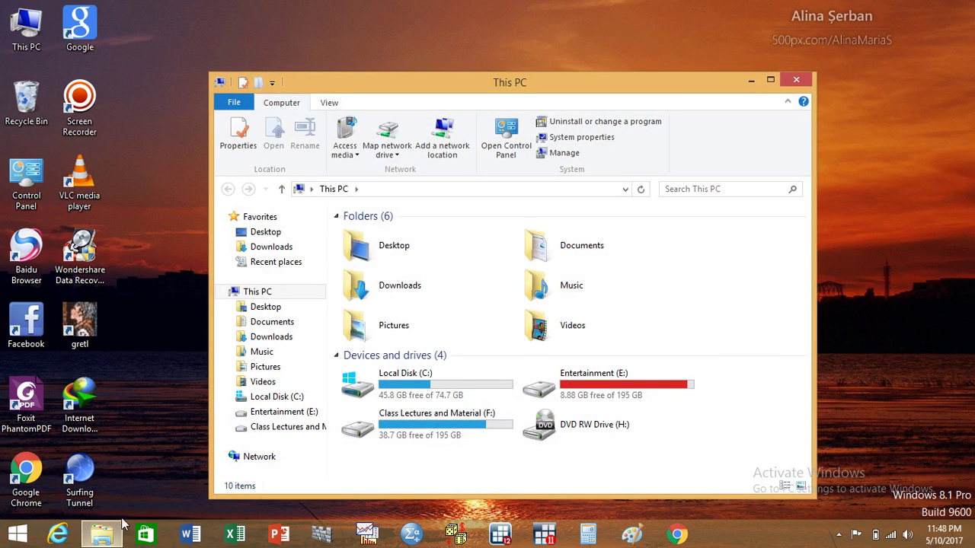
Maximize Explorer and open F: > Econometrics videos by me > Multicollinearity and heteroscedasticity > Data for Videos.
left_click(770, 80)
double_click(586, 278)
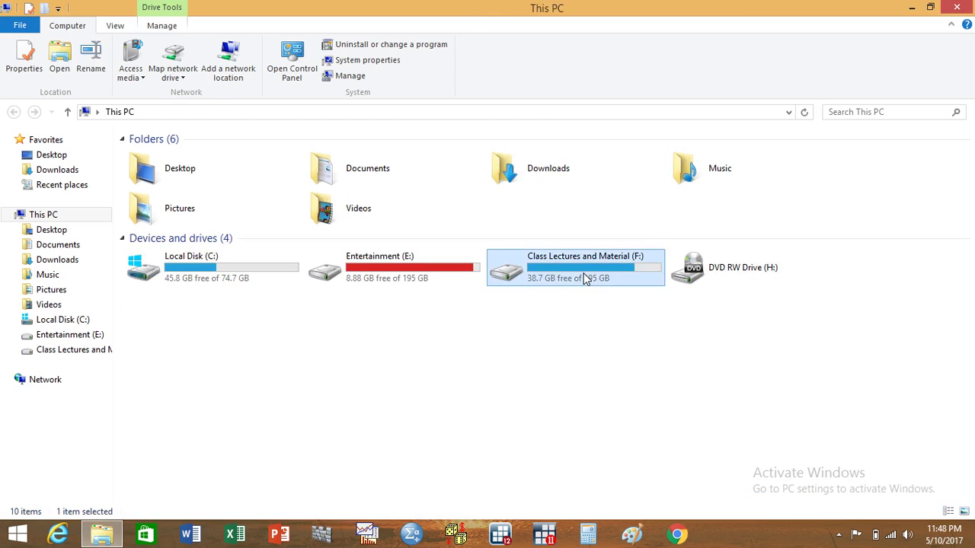
left_click(213, 431)
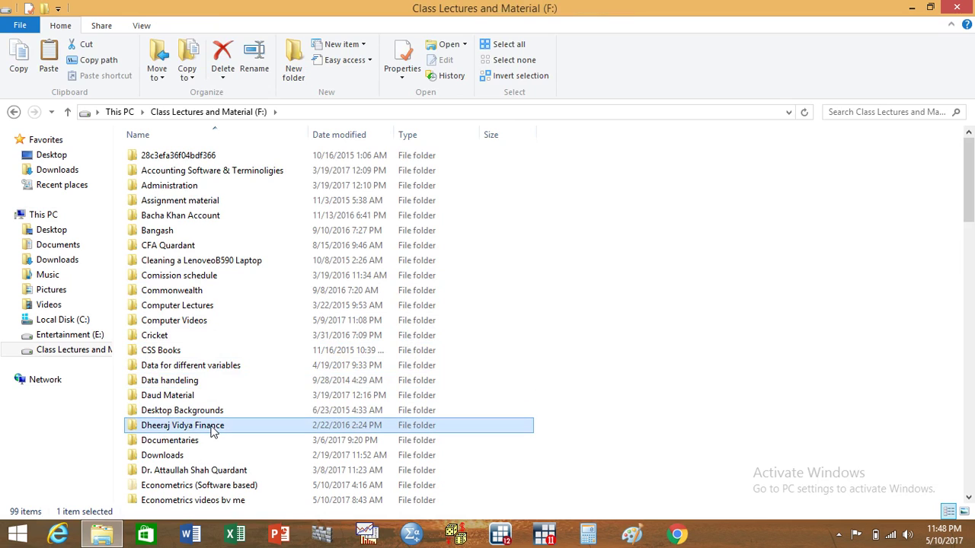
left_click(204, 500)
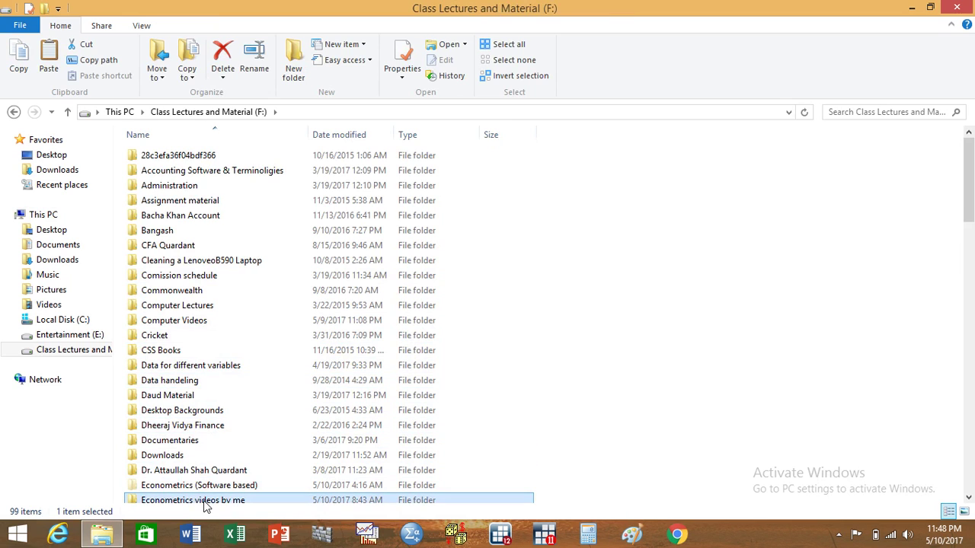
double_click(204, 500)
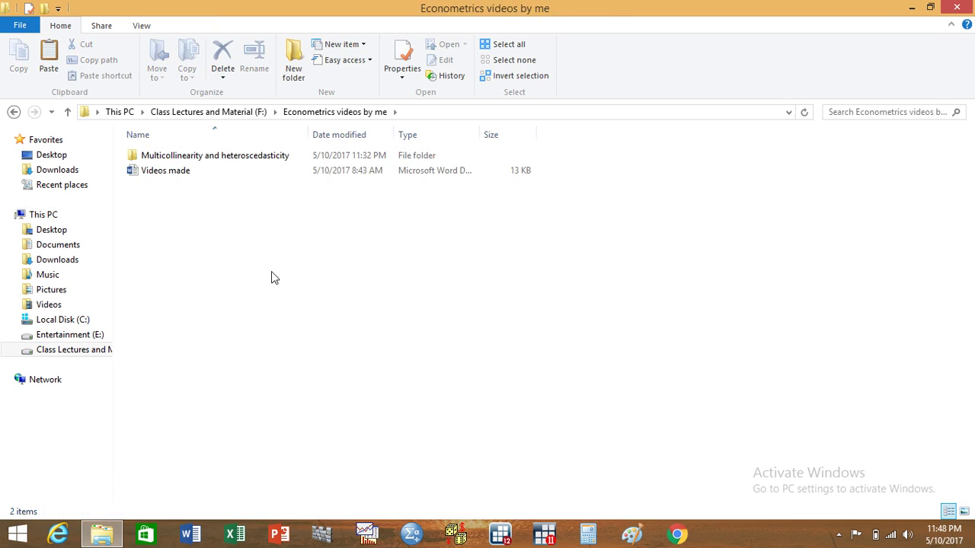
double_click(255, 158)
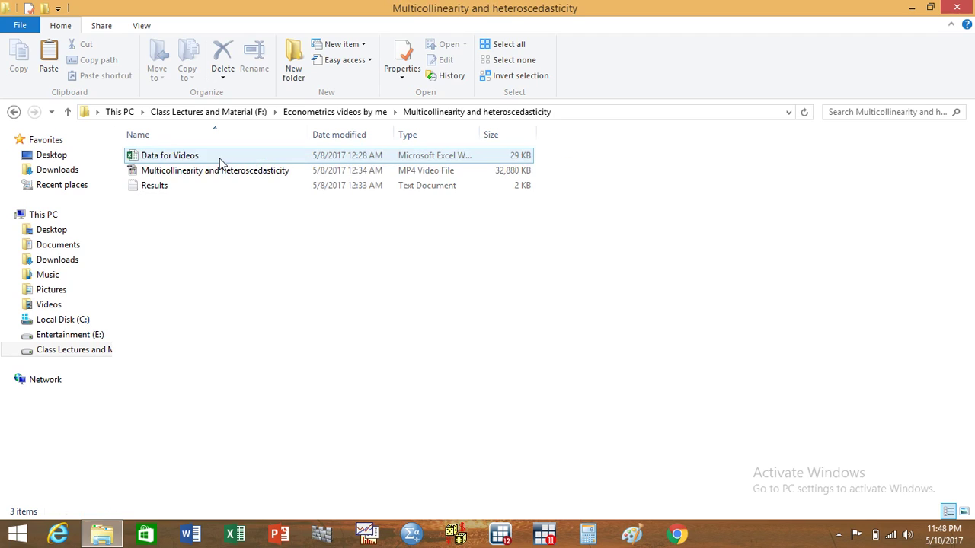
left_click(219, 157)
double_click(220, 159)
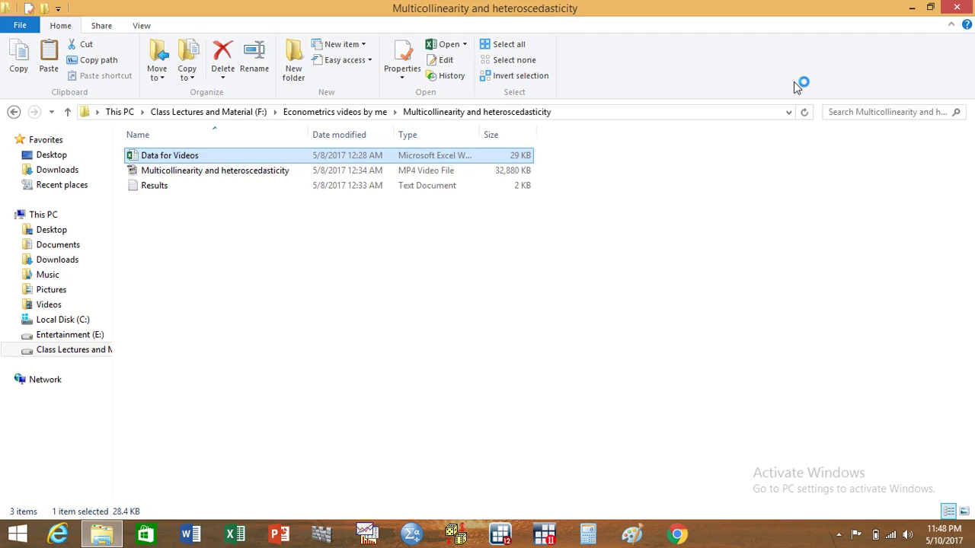
Close File Explorer, cancel the Office activation wizard and scroll to the sheet's top.
left_click(953, 10)
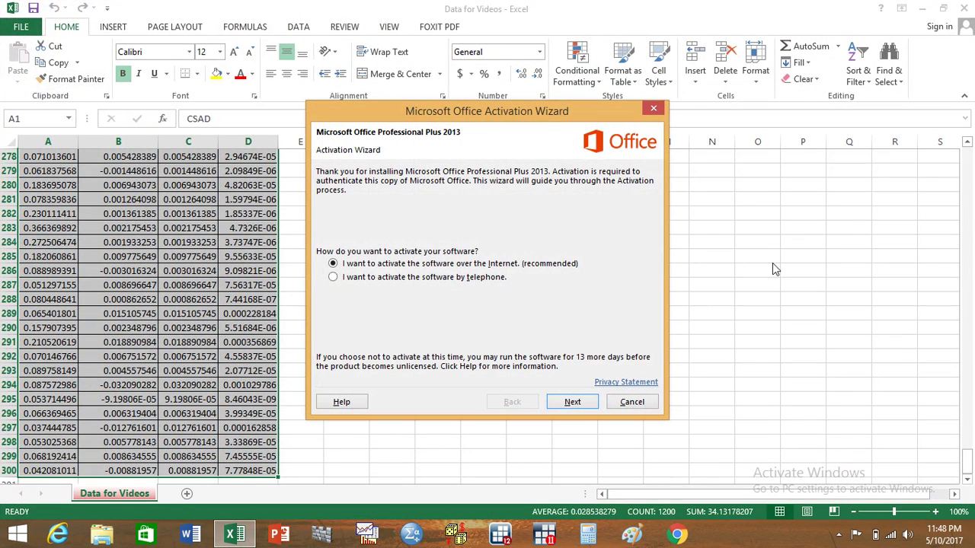
left_click(634, 403)
left_click_drag(968, 457, 967, 135)
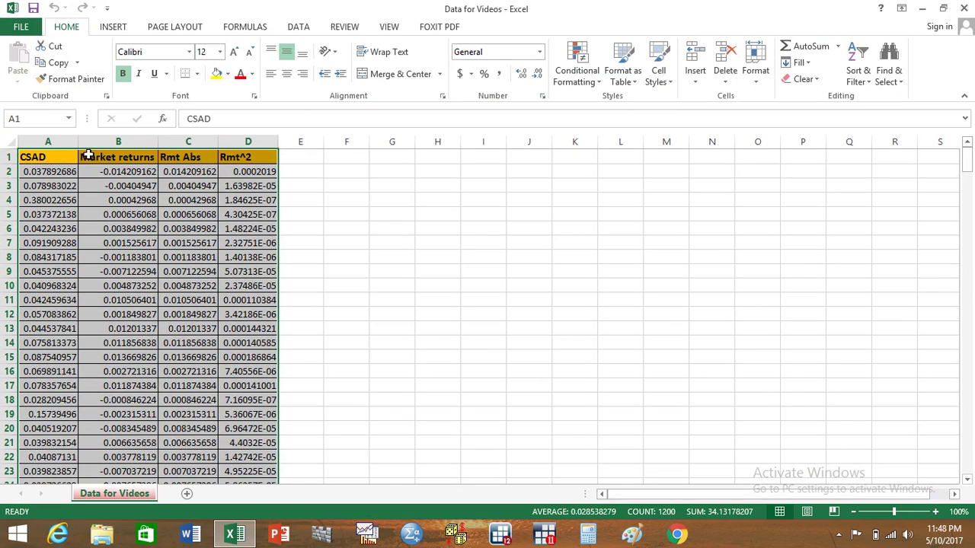
Point out the CSAD, Market returns, Rmt Abs and Rmt^2 headers in A1–D1, then launch Stata.
double_click(55, 158)
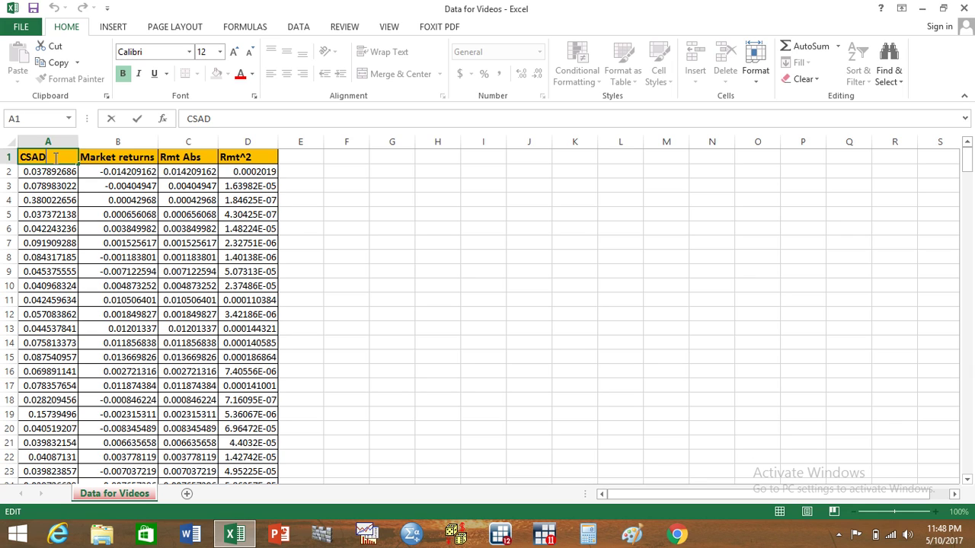
left_click(128, 160)
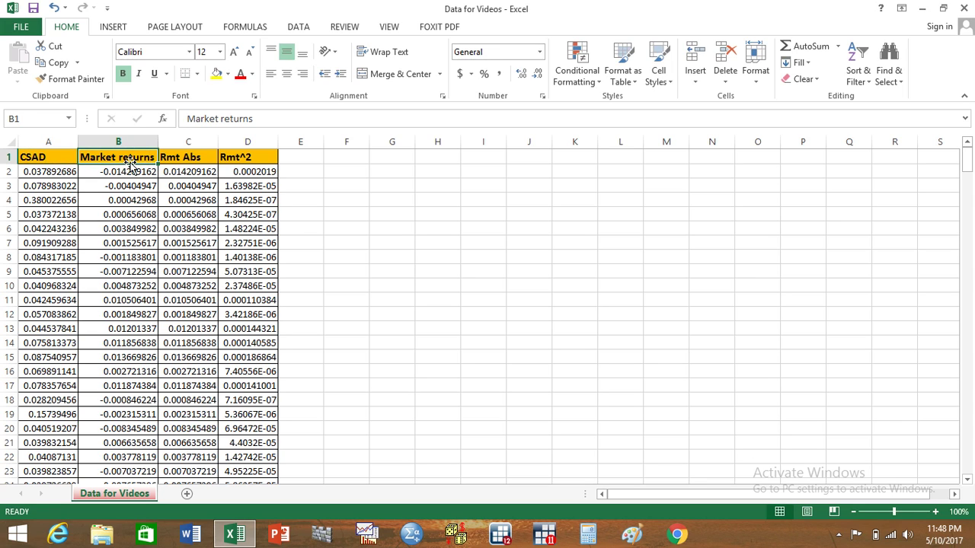
left_click(200, 158)
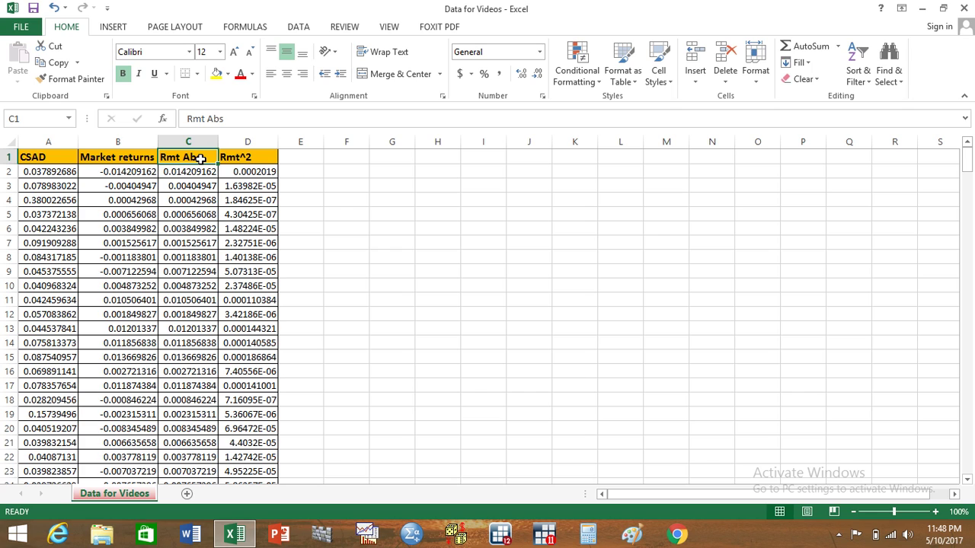
left_click(255, 158)
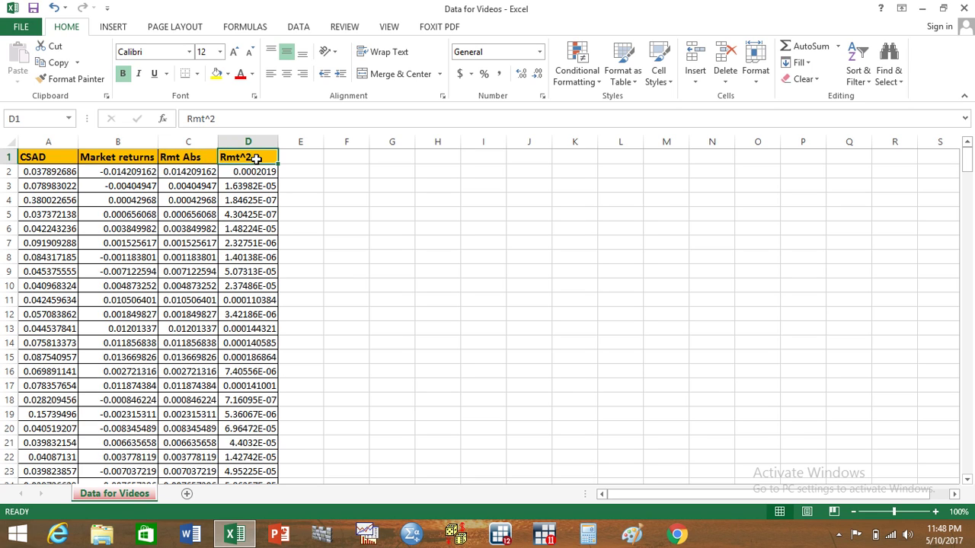
left_click(35, 159)
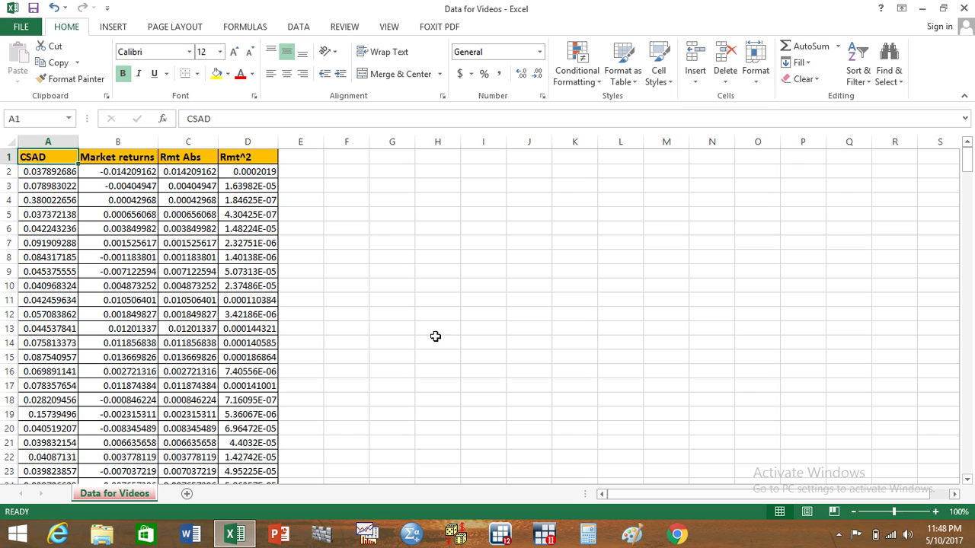
left_click(500, 536)
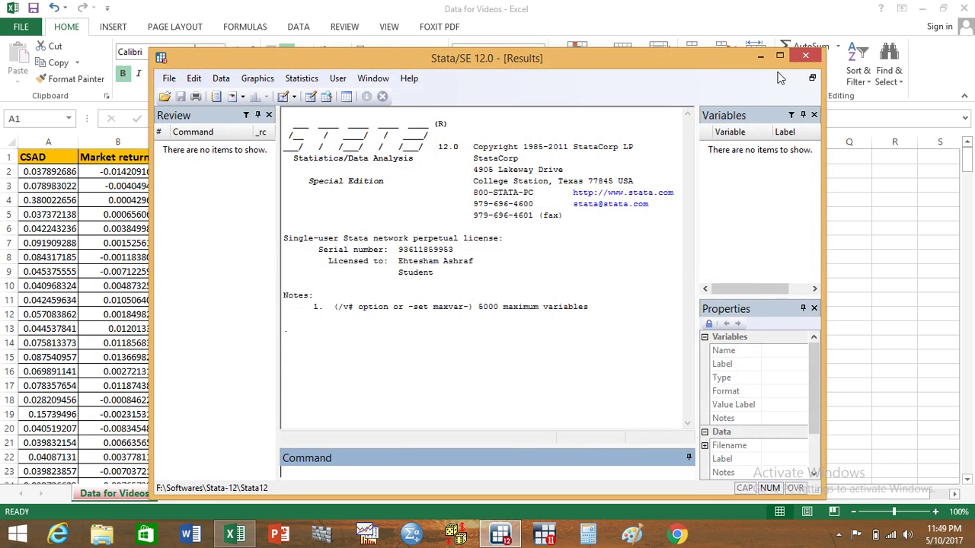
Copy the four-column data block A1:D300 including headers, then return to Stata.
left_click(761, 58)
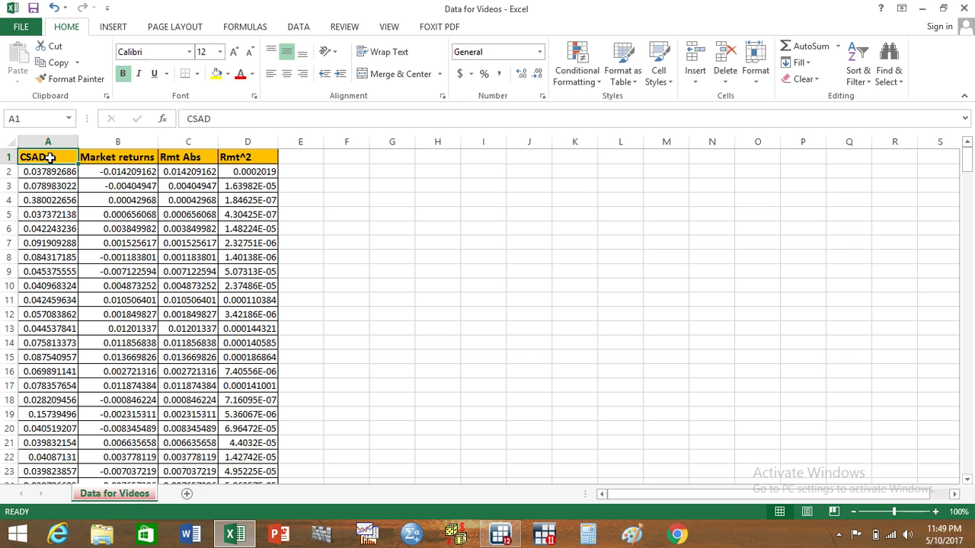
key("ctrl+shift+Right")
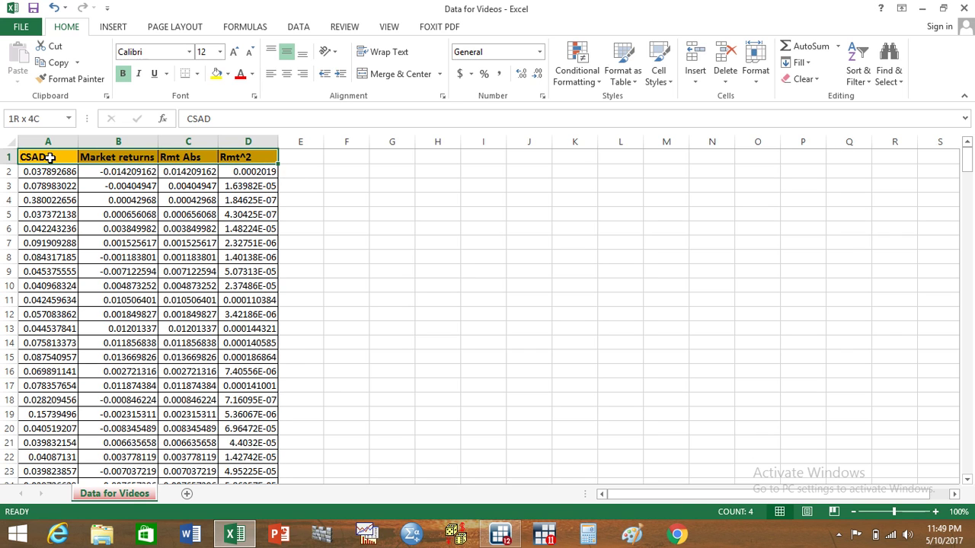
key("ctrl+shift+Down")
key("ctrl+c")
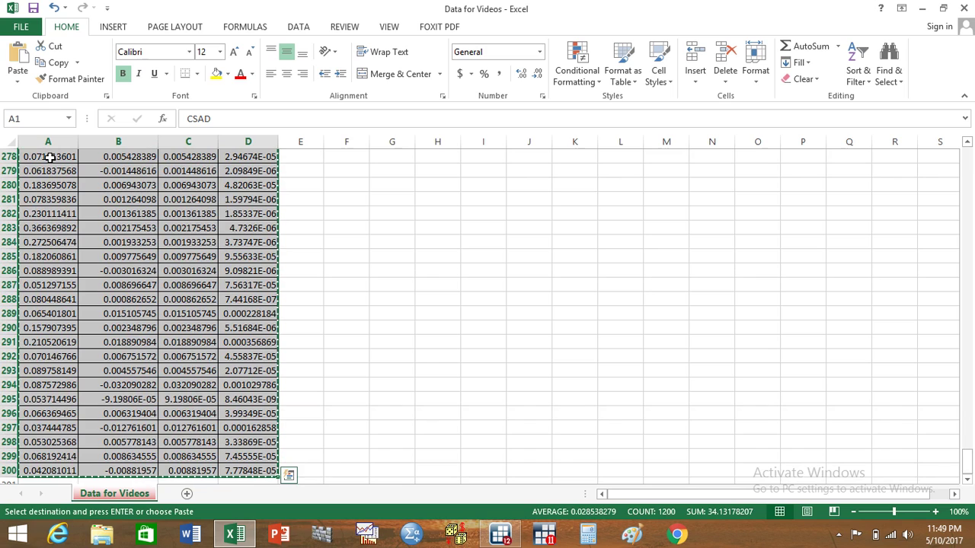
left_click(501, 536)
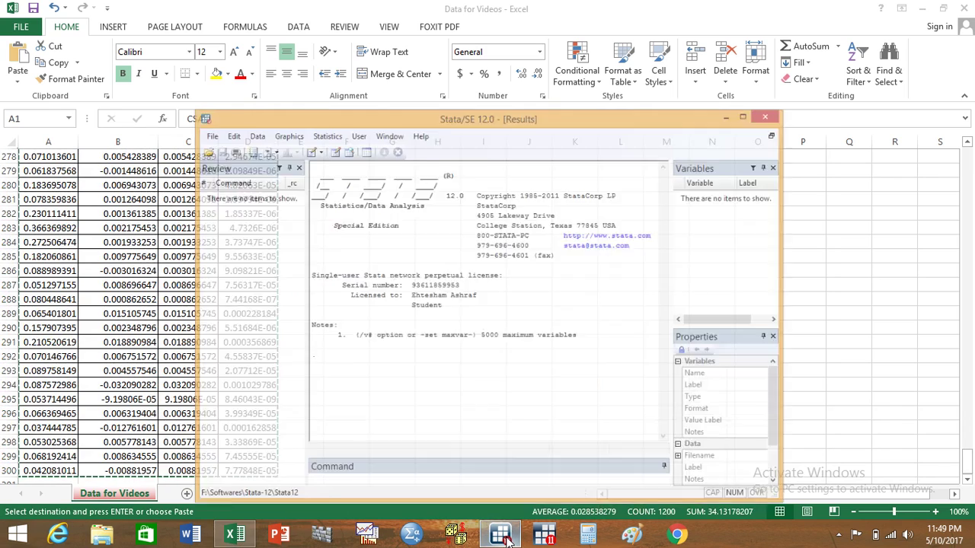
Paste the data into Stata's Data Editor via edit, treating the first row as variable names.
left_click(412, 473)
type("edit")
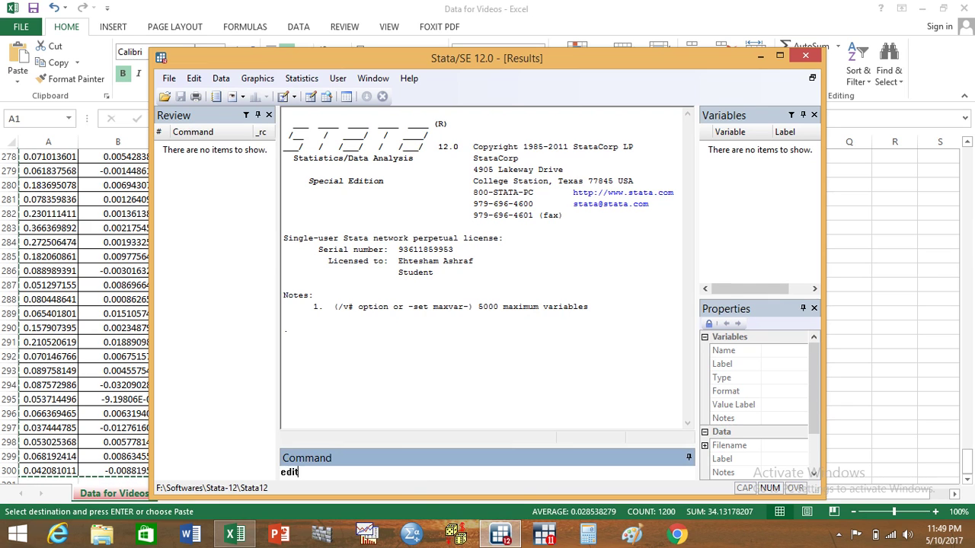
key("Return")
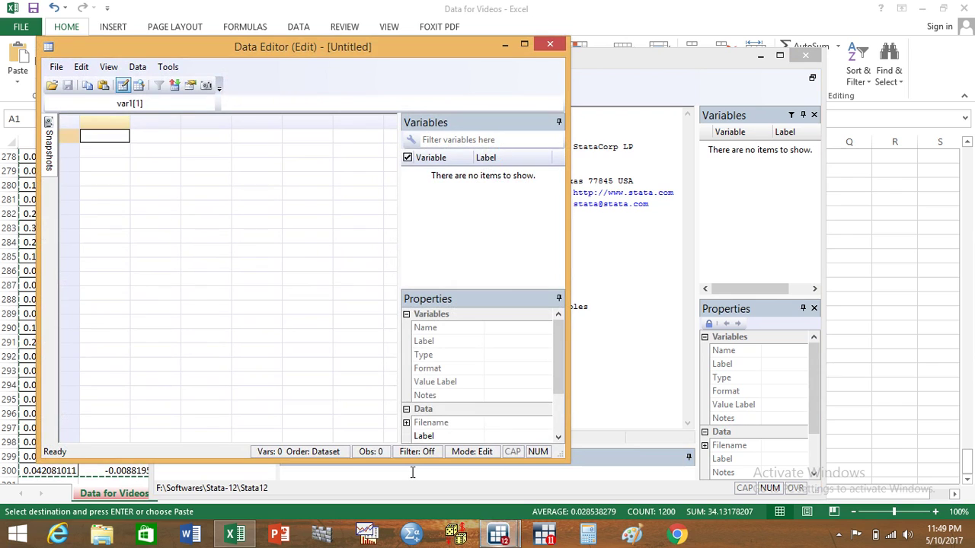
key("ctrl+v")
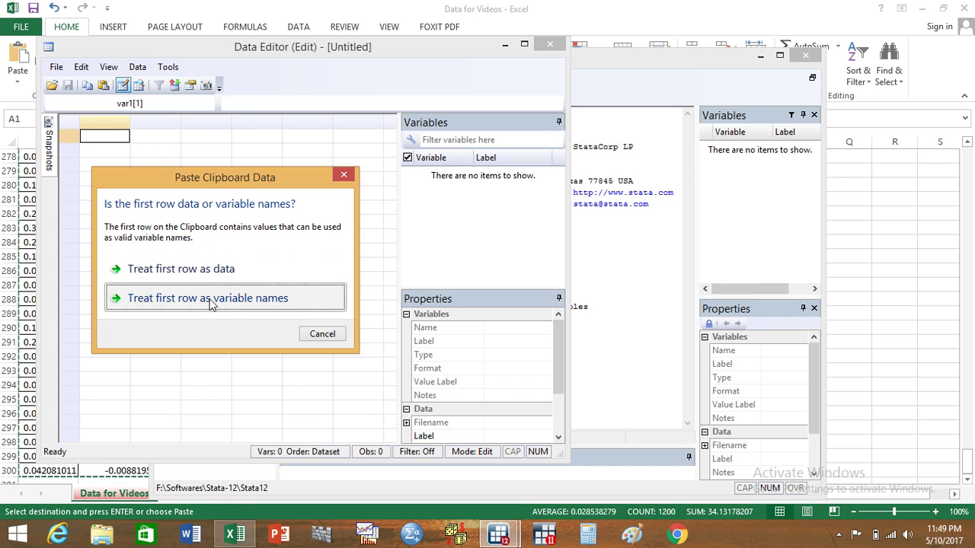
left_click(211, 302)
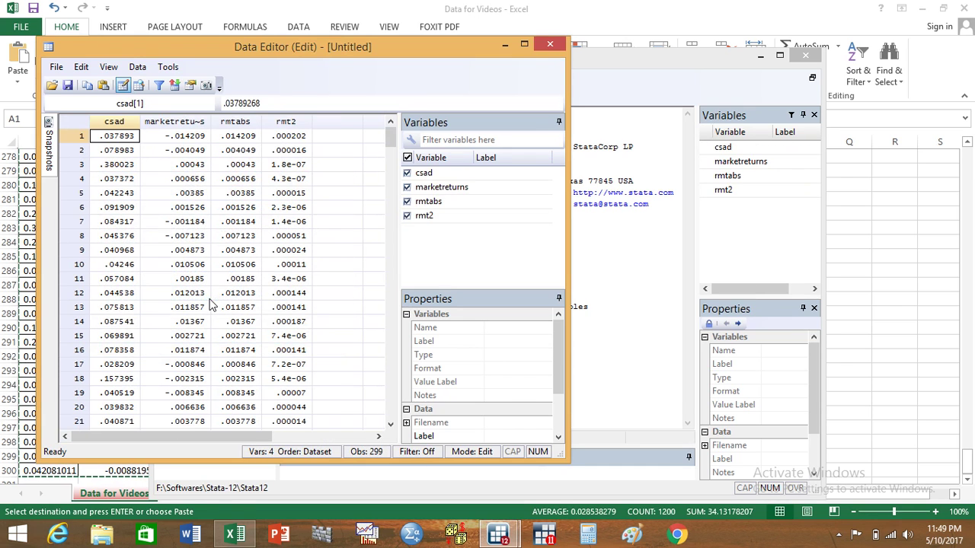
left_click(551, 47)
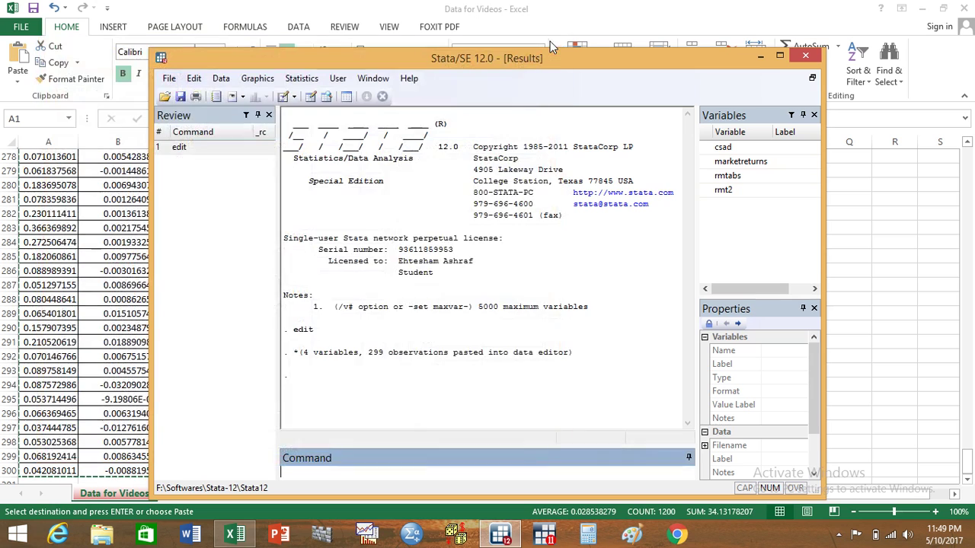
Close the Data for Videos workbook and Excel without saving or keeping the clipboard.
left_click(966, 11)
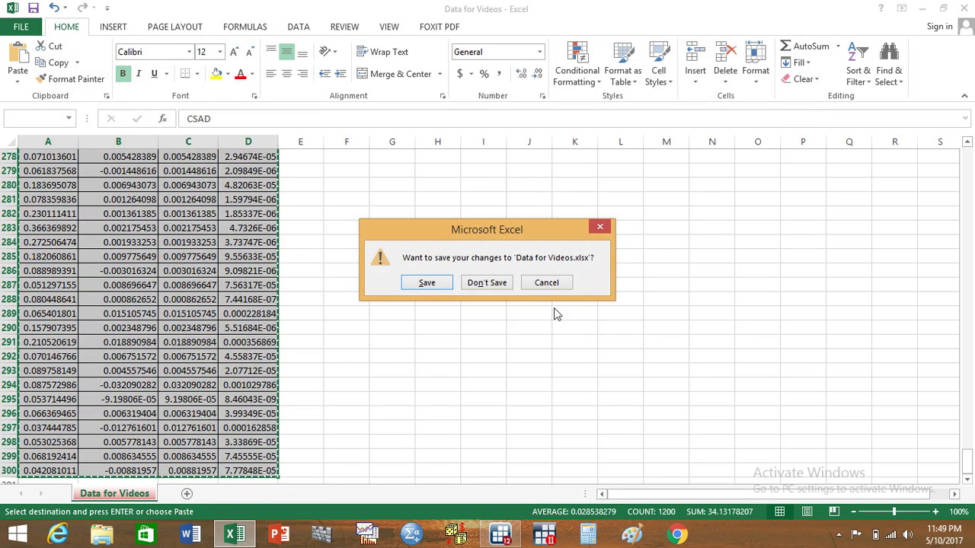
left_click(492, 287)
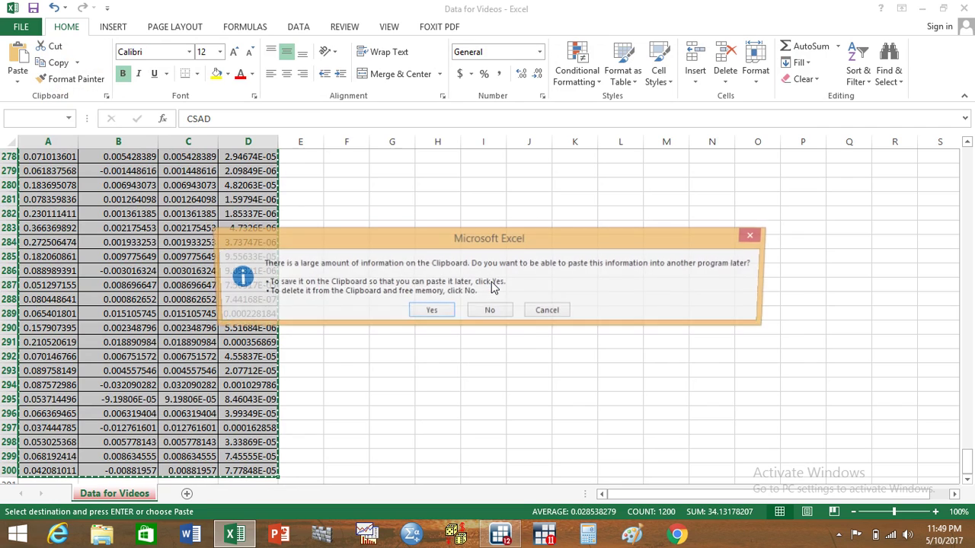
left_click(487, 309)
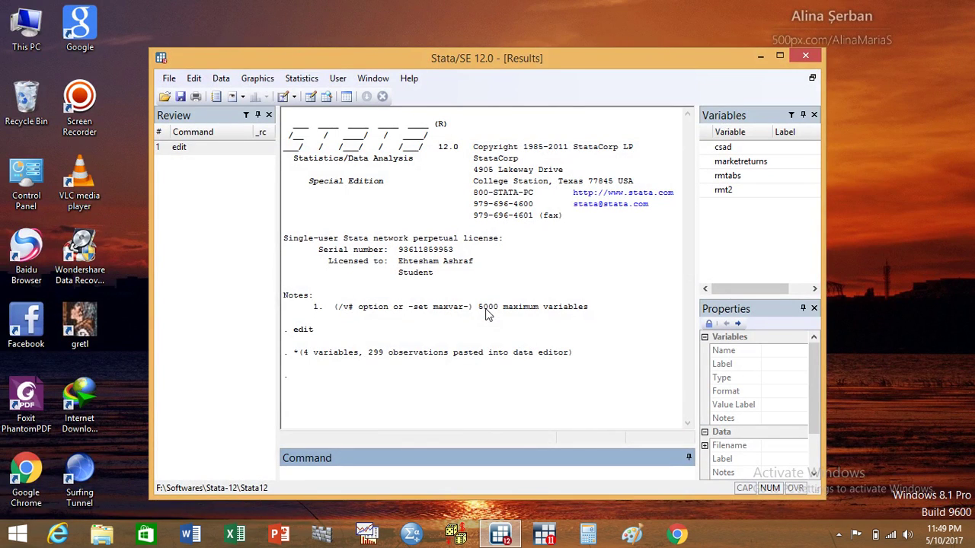
Maximize the Stata/SE 12.0 window.
left_click(779, 56)
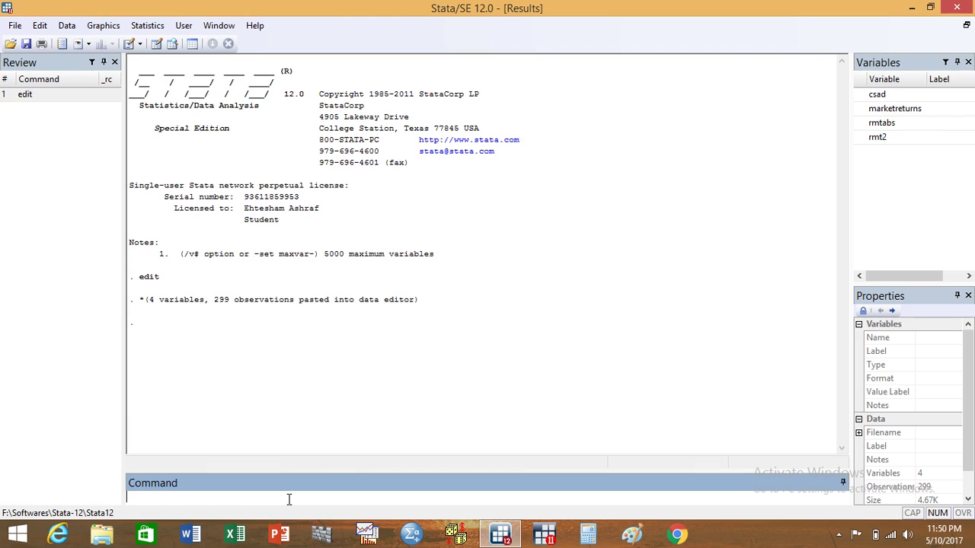
Run sktest on csad, marketreturns, rmtabs and rmt2.
type("sktest")
left_click(877, 95)
left_click(891, 110)
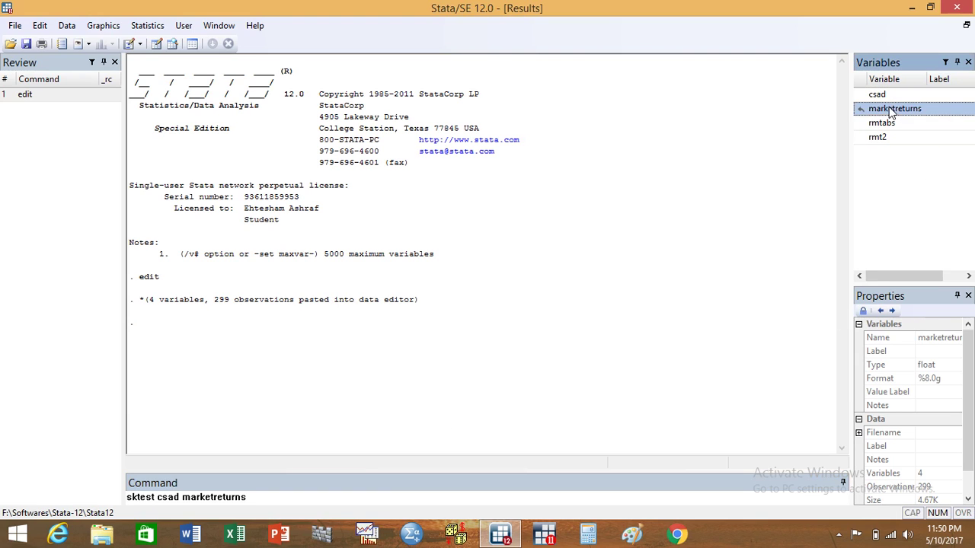
left_click(885, 124)
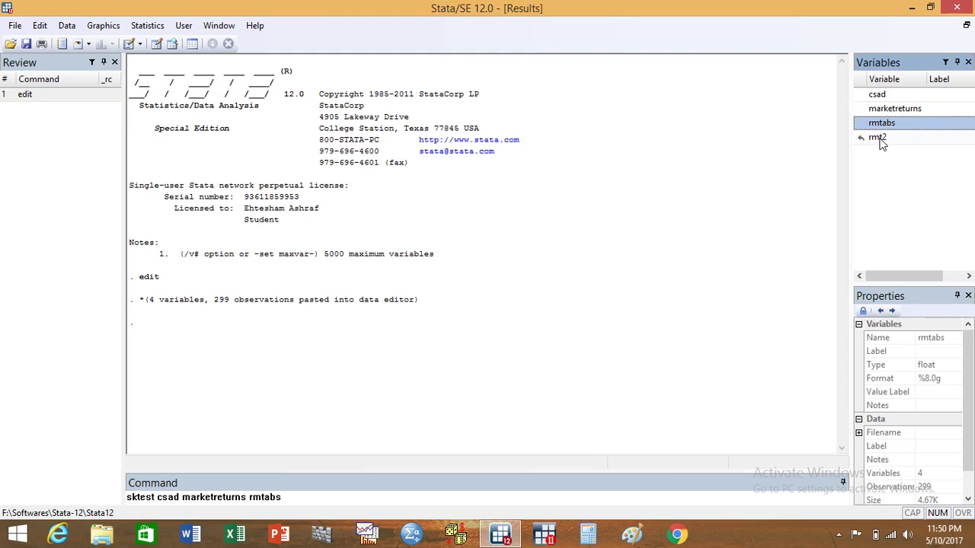
left_click(881, 141)
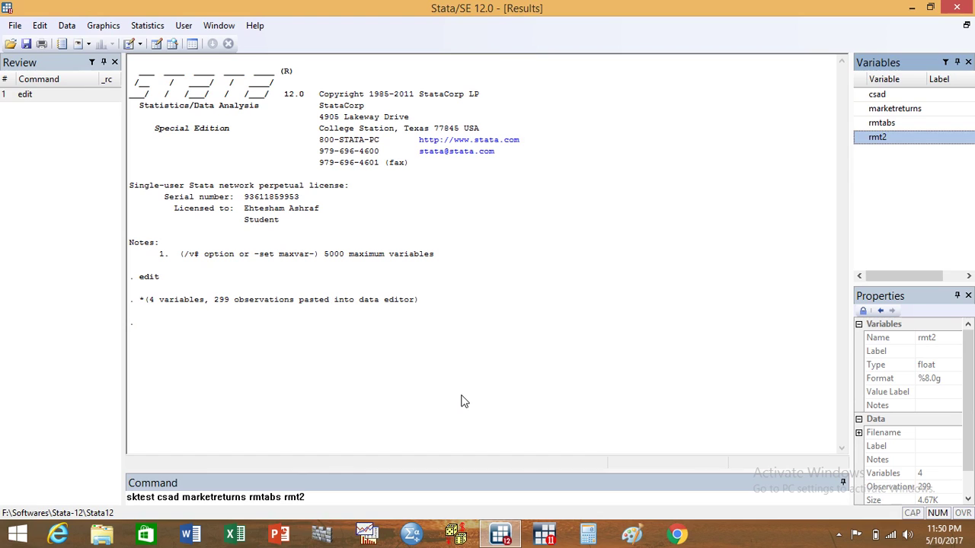
key("Return")
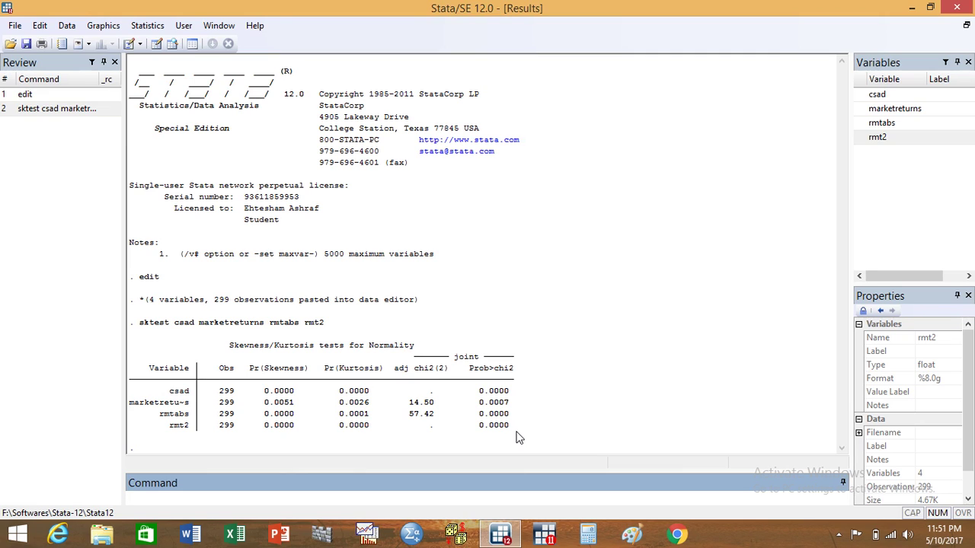
Run reg with csad as dependent variable and marketreturns, rmtabs, rmt2 as regressors.
type("reg")
key("BackSpace")
key("BackSpace")
key("BackSpace")
type("reg")
left_click(878, 95)
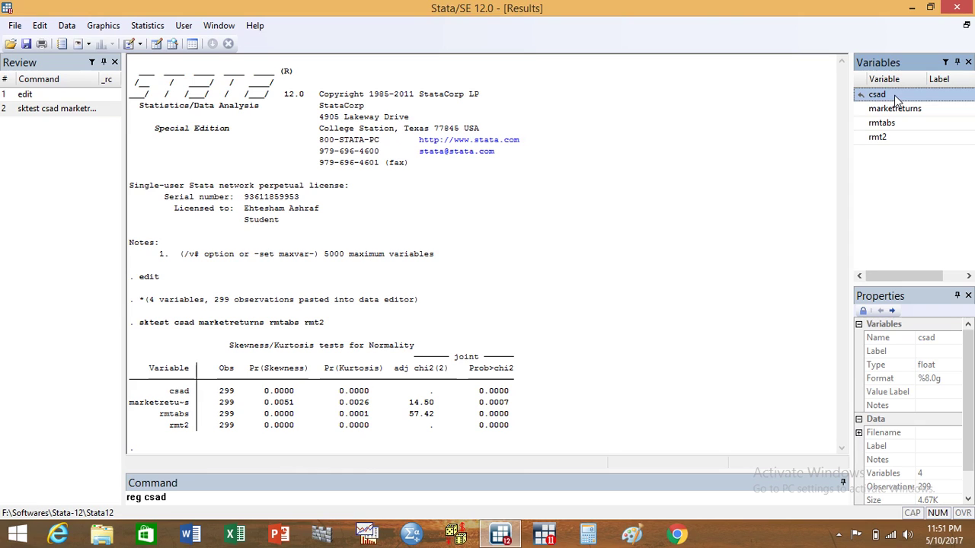
left_click(894, 109)
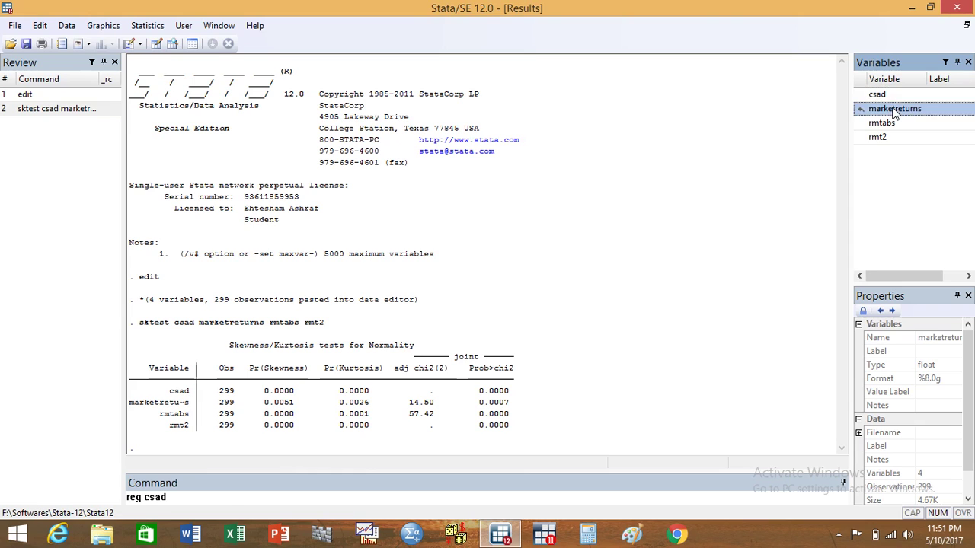
left_click(891, 124)
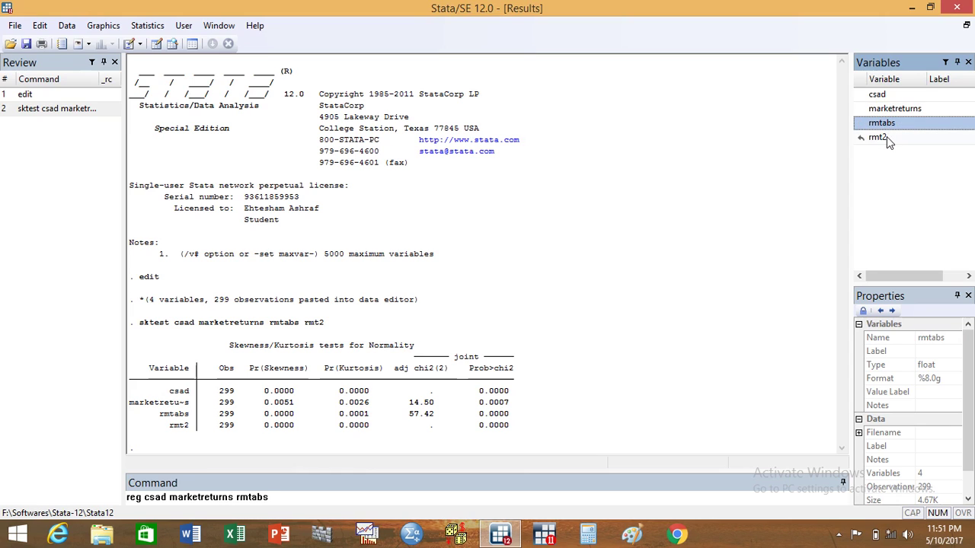
left_click(886, 139)
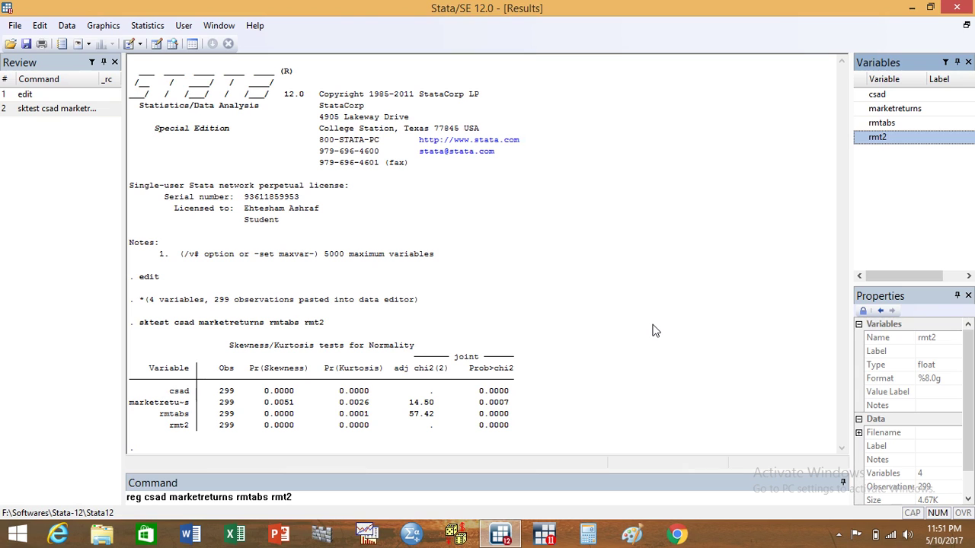
key("Return")
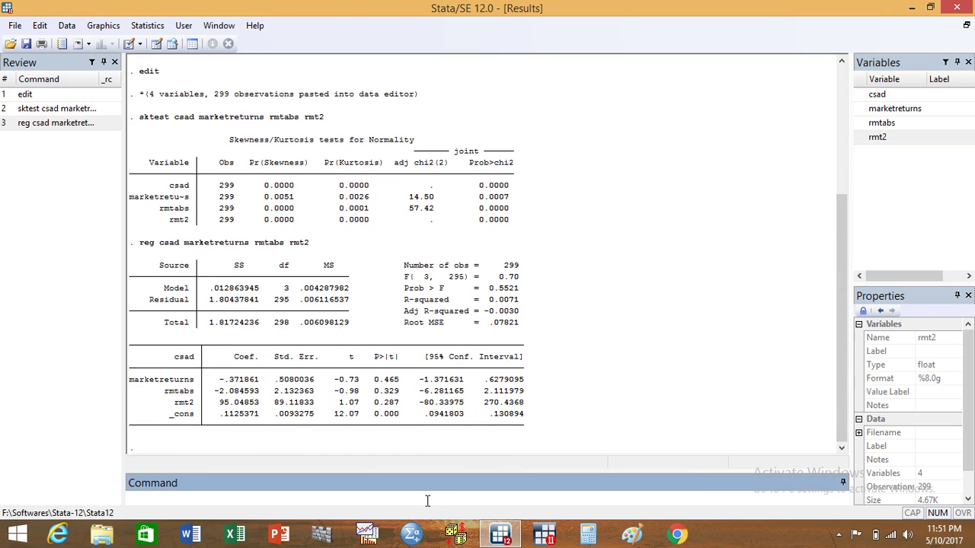
Draw an rvpplot of residuals against marketreturns, then minimize the graph window.
type("rvpplot")
double_click(883, 111)
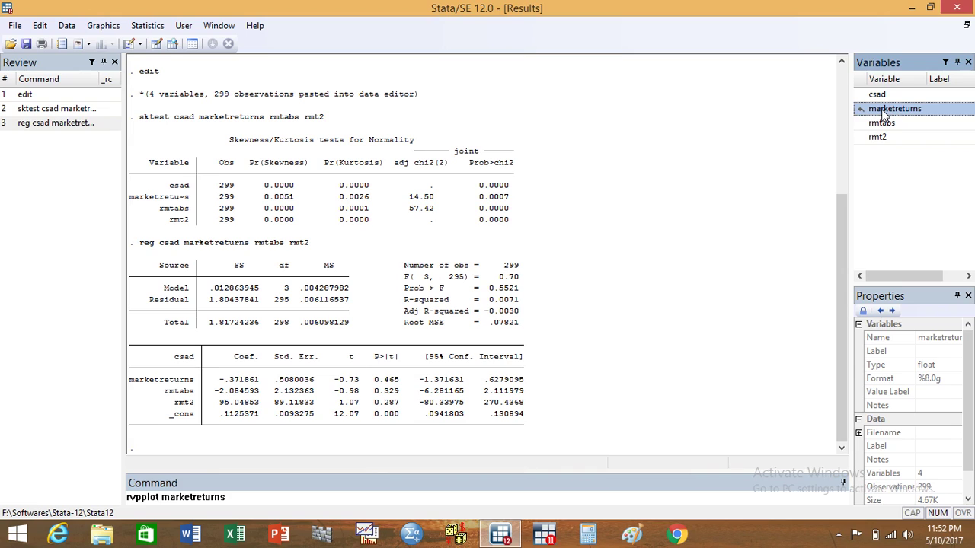
key("Return")
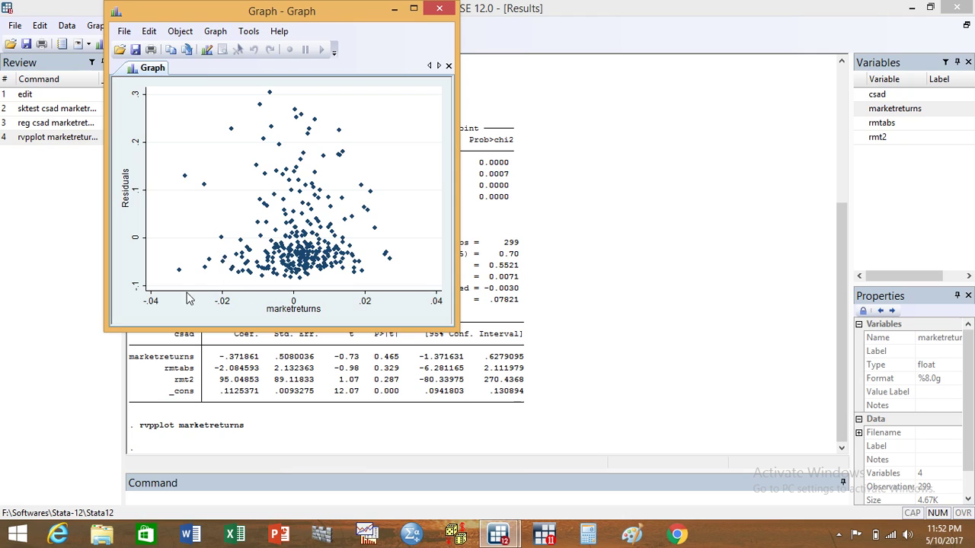
left_click(395, 9)
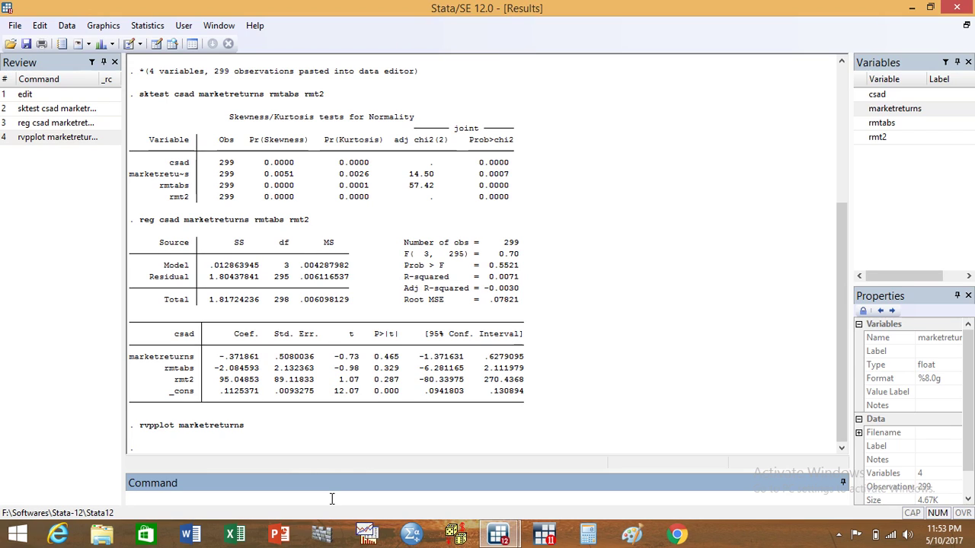
Run drop if marketreturns<-.02 to delete the 6 outlying observations.
type("drop if")
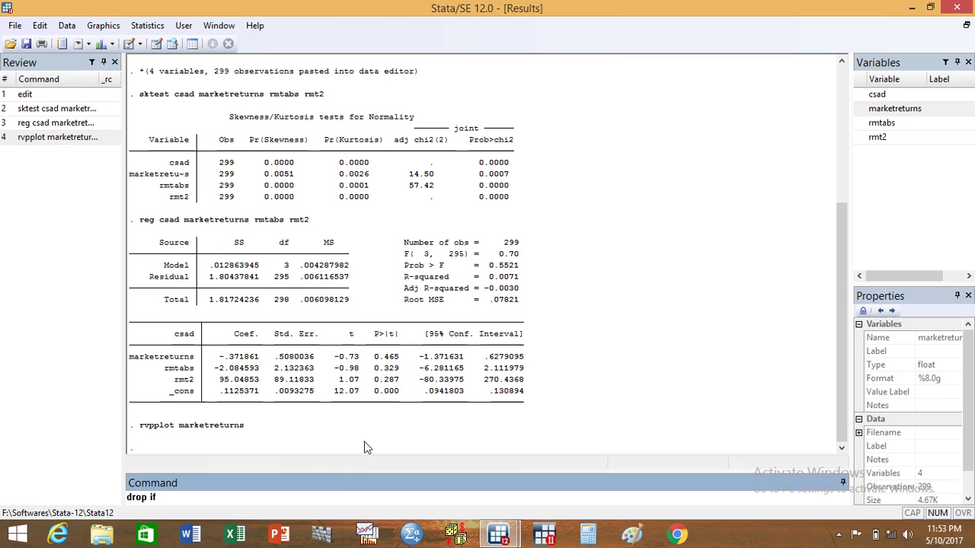
double_click(912, 109)
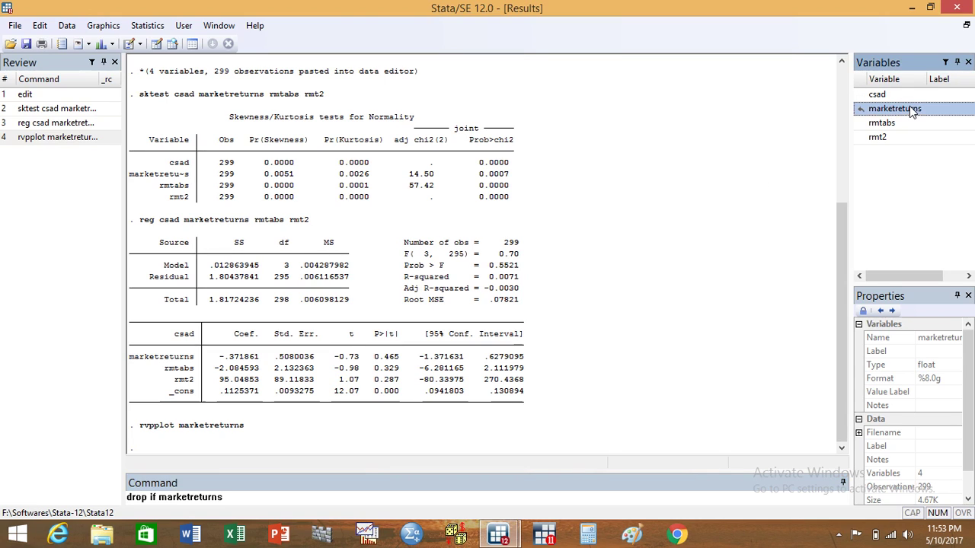
type("<")
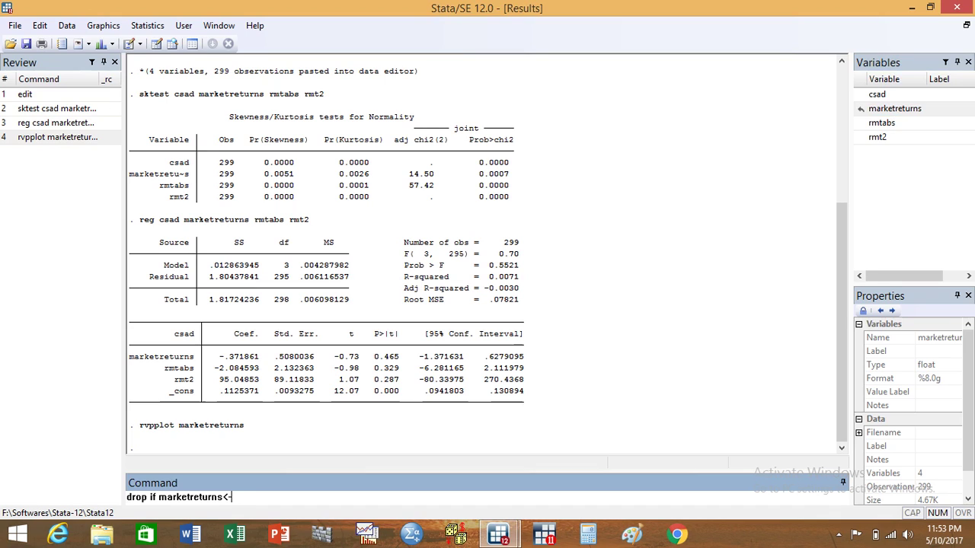
type("-.02")
key("Return")
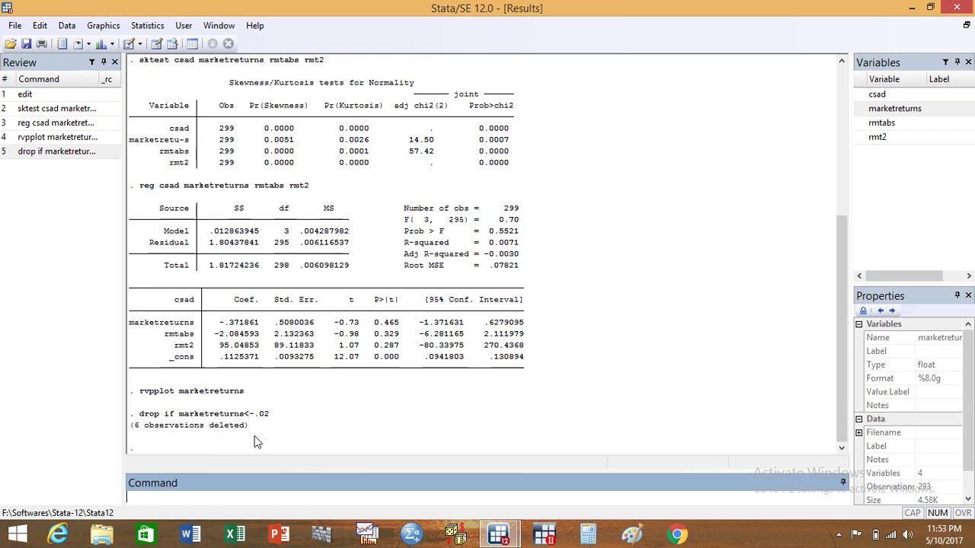
Run sktest on marketreturns for the 293 remaining observations, getting joint Prob>chi2 of 0.4260.
type("sktest")
left_click(895, 108)
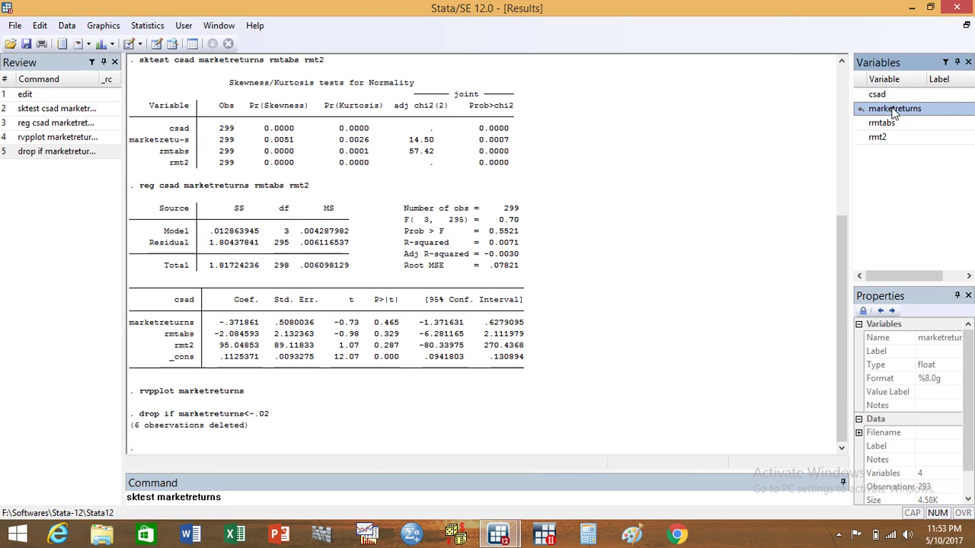
key("Return")
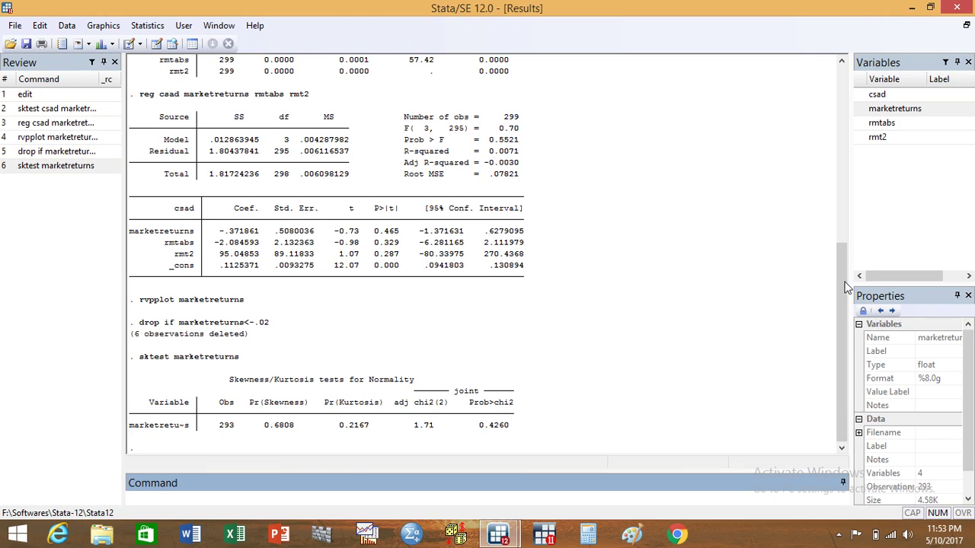
scroll(577, 101, "up", 3)
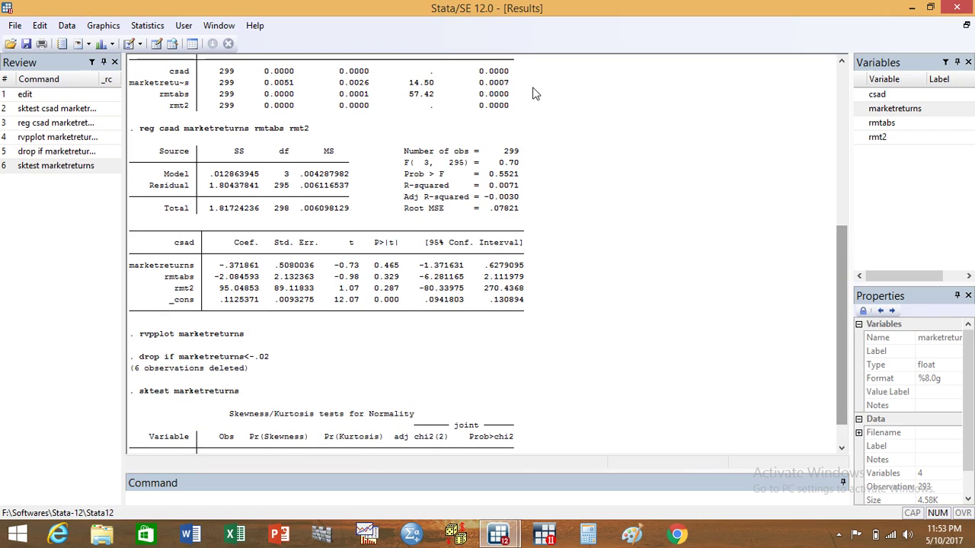
scroll(838, 260, "down", 3)
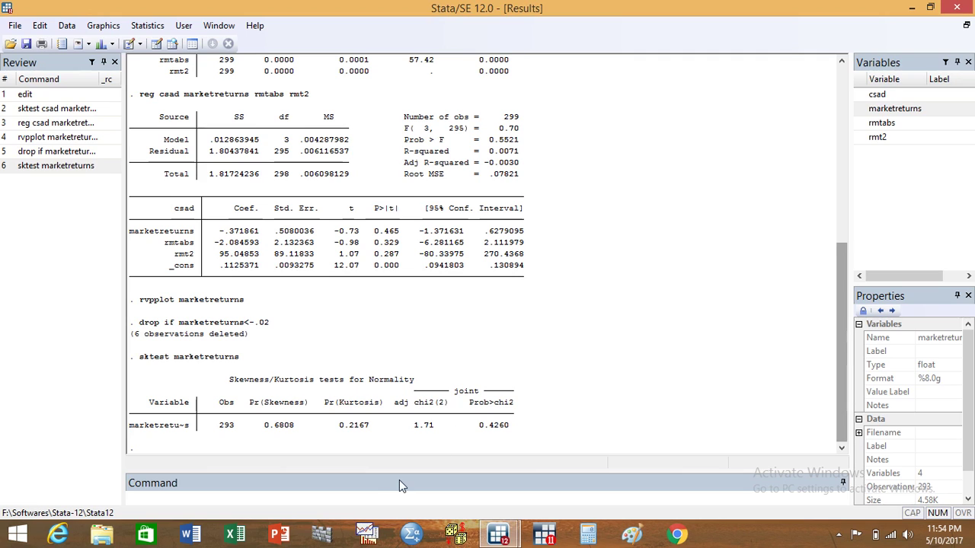
Run 'imtest, white', giving chi2(7) = 3.02 with Prob > chi2 = 0.8831.
left_click(373, 500)
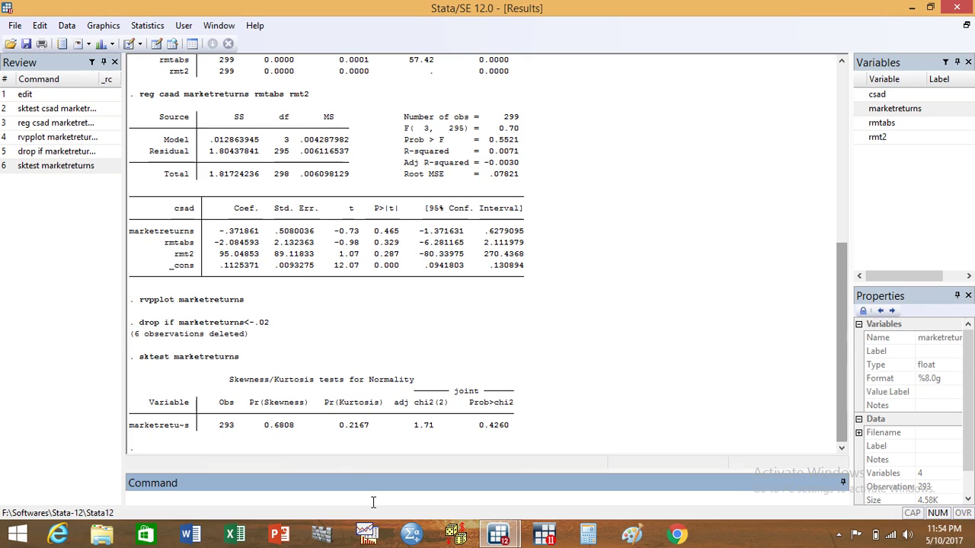
type("imtest, white")
key("Return")
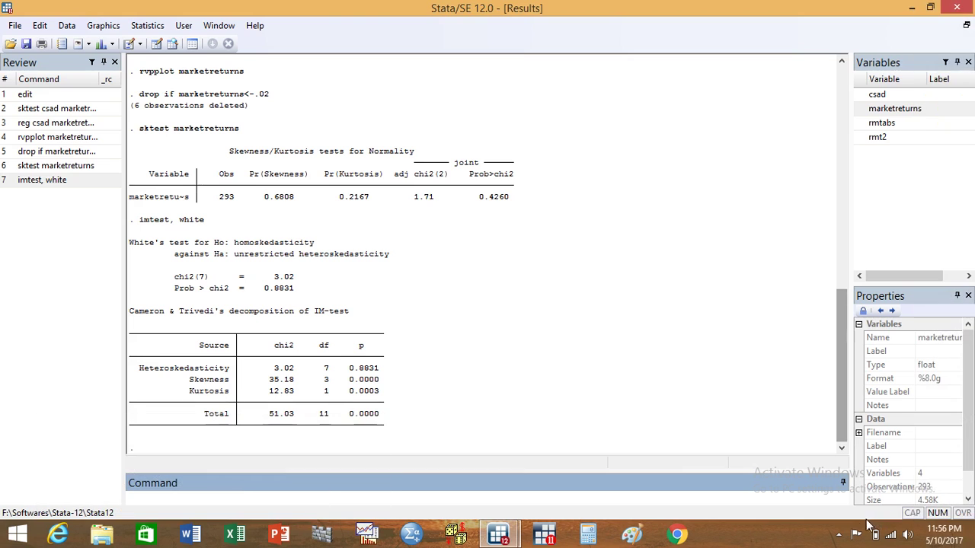
Show the screen recorder's controls from the taskbar's hidden notification icons.
left_click(839, 535)
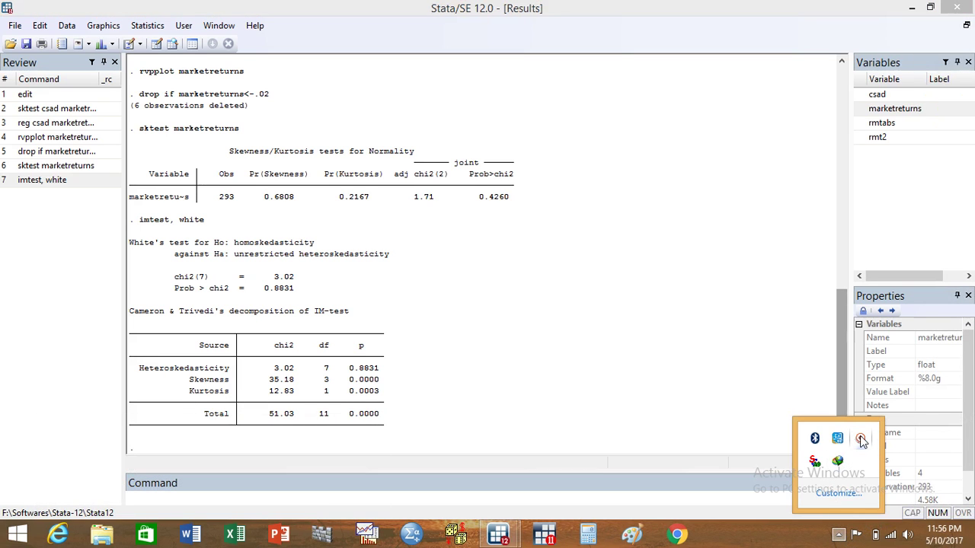
left_click(860, 439)
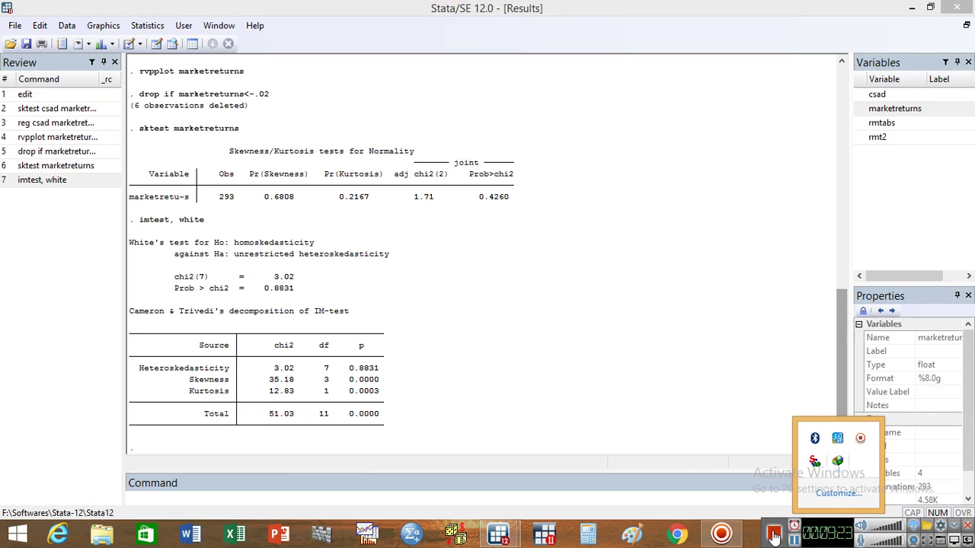